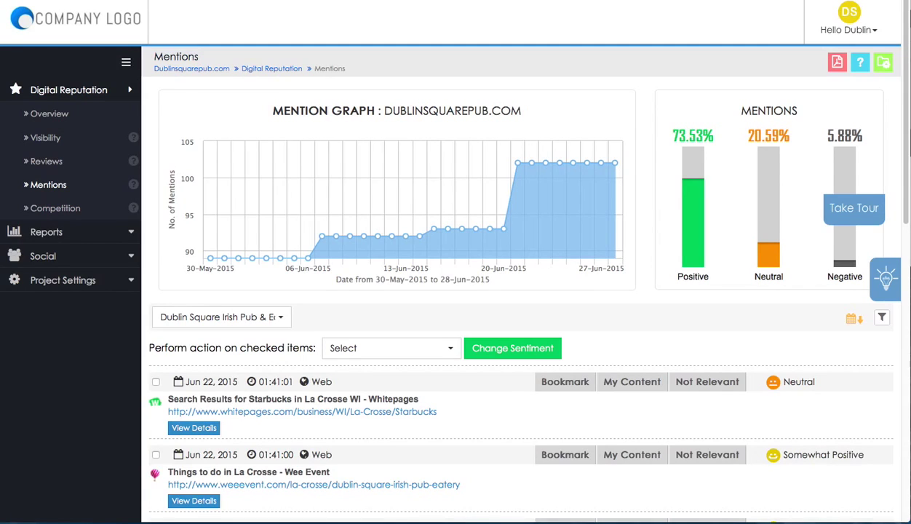
Examine the mention graph, the sentiment breakdown, the available keyword options and the list of mentions for the selected keyword
scroll(520, 291, down, 3)
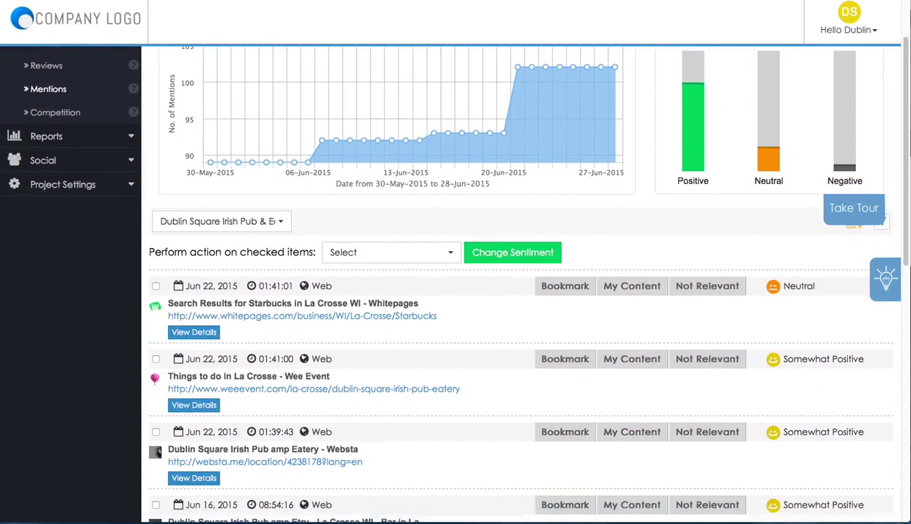
scroll(520, 291, up, 2)
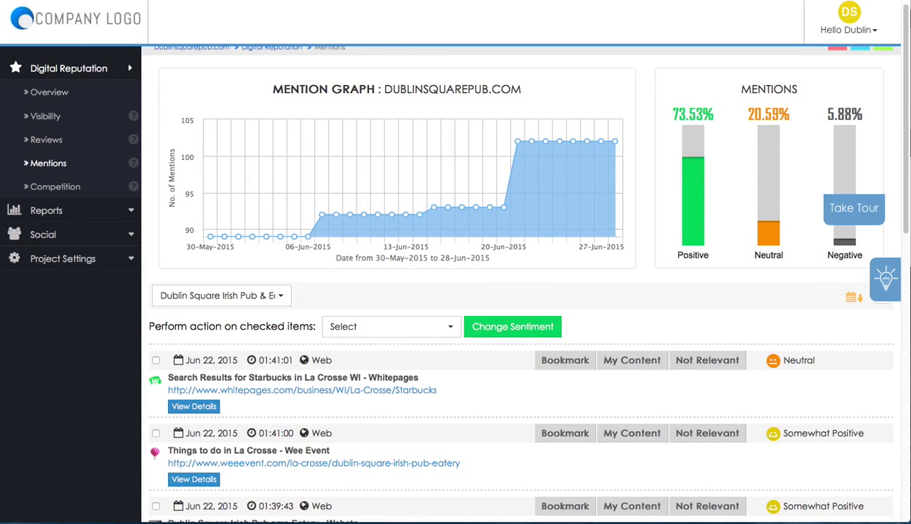
scroll(520, 291, down, 1)
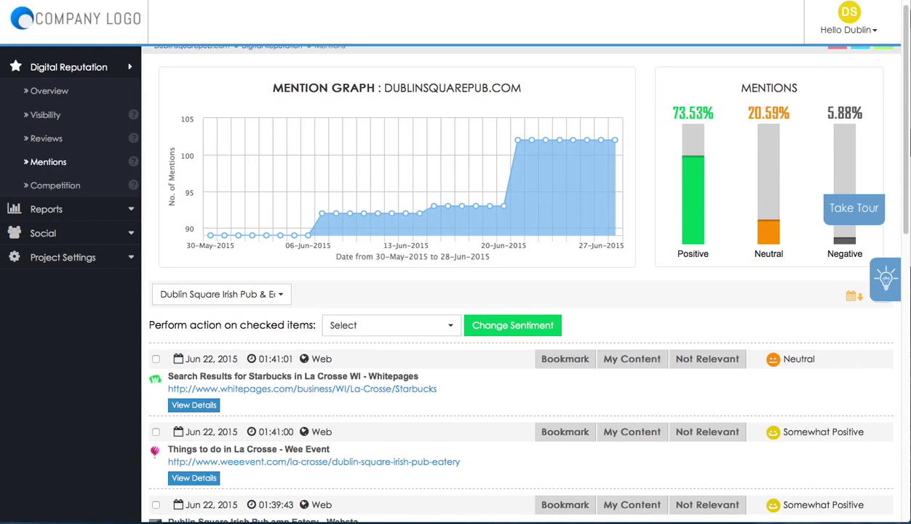
click(222, 295)
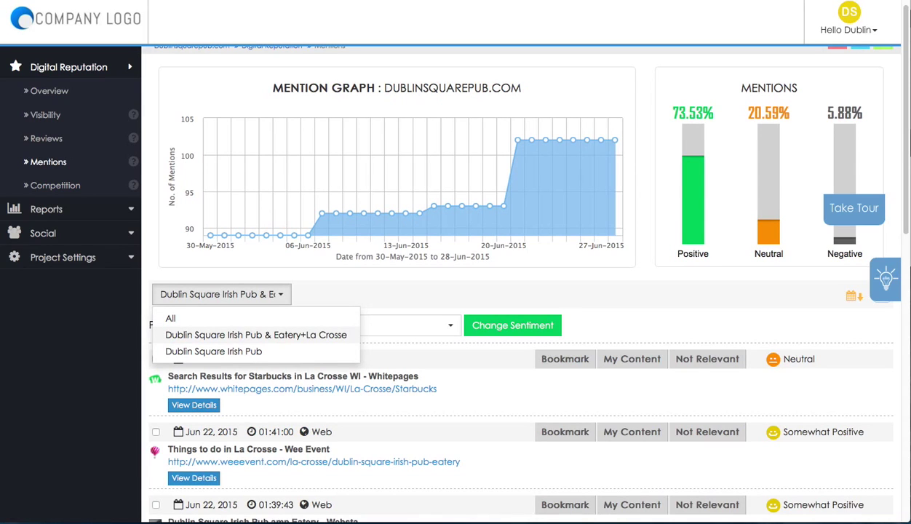
key(Escape)
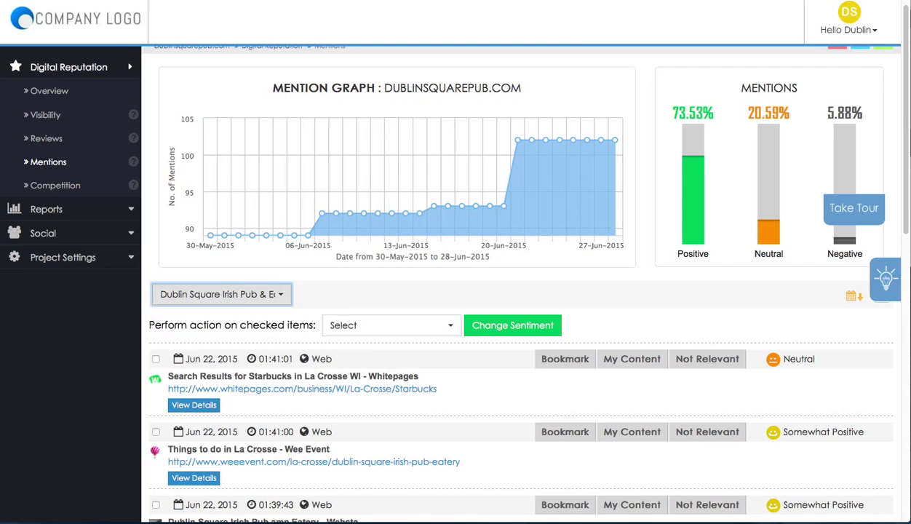
scroll(517, 284, down, 3)
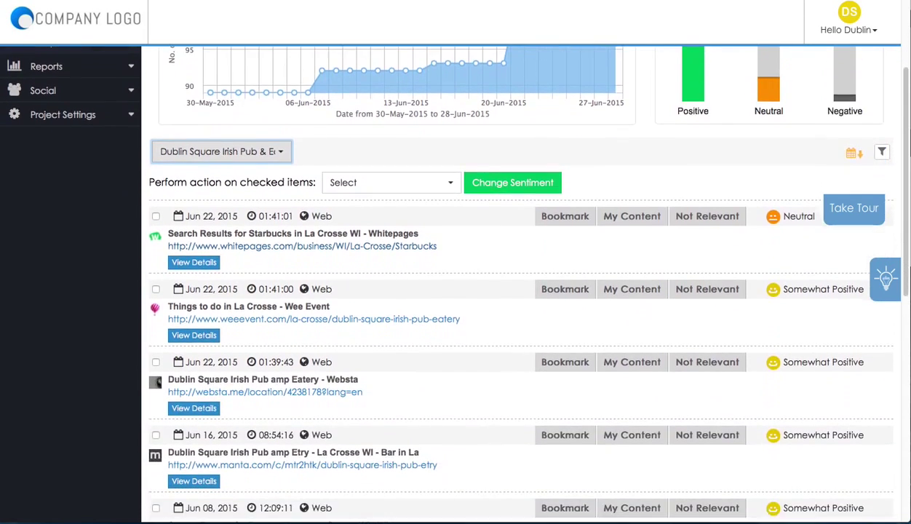
scroll(516, 284, down, 10)
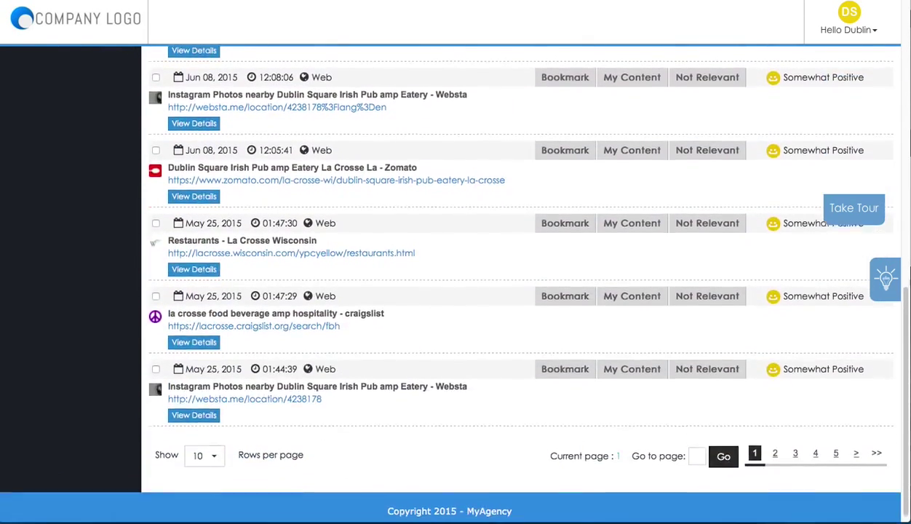
scroll(517, 283, up, 10)
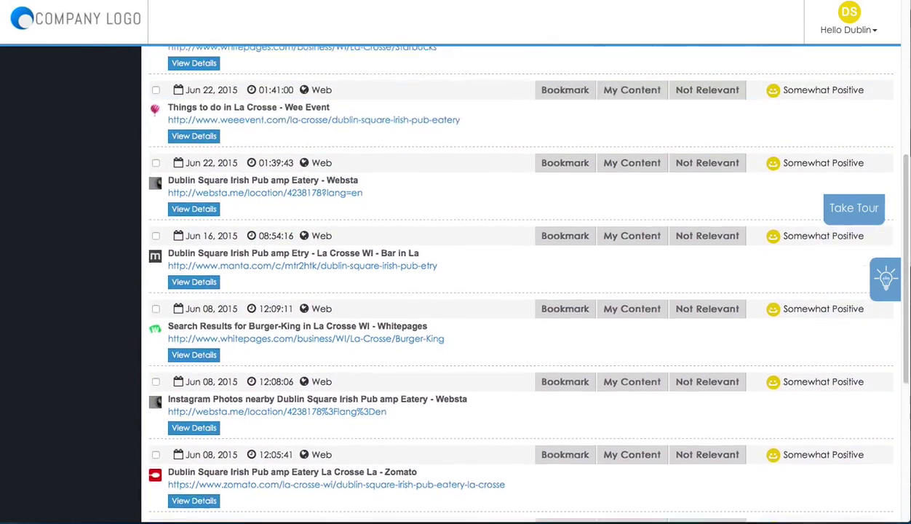
scroll(517, 284, up, 4)
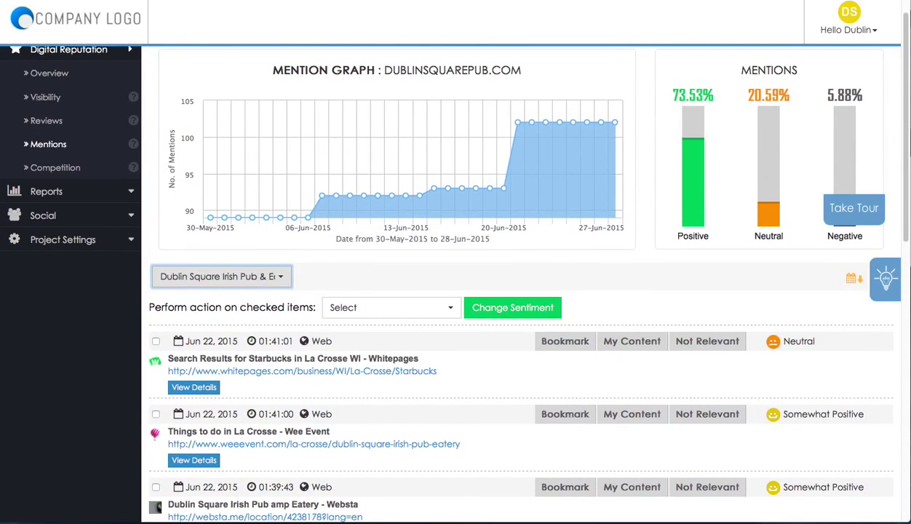
Show only the mentions for the keyword Dublin Square Irish Pub and look through them
click(222, 277)
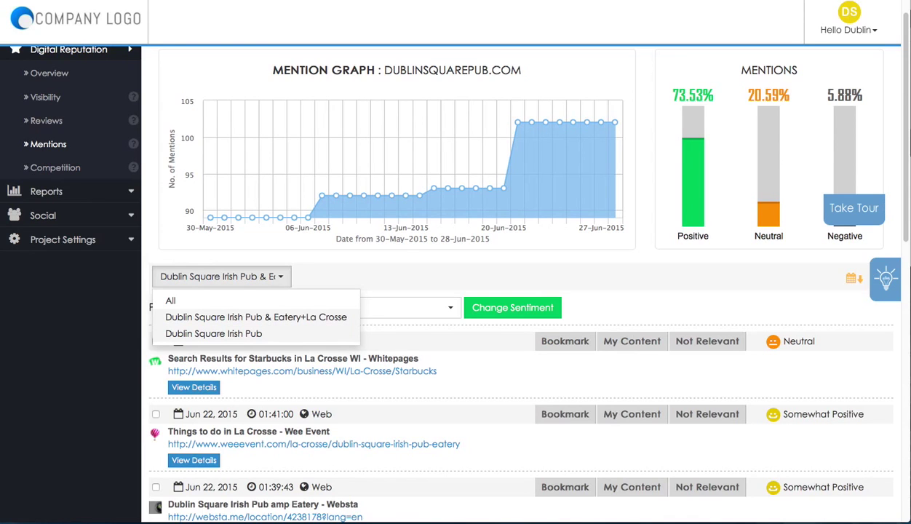
key(Down)
key(Return)
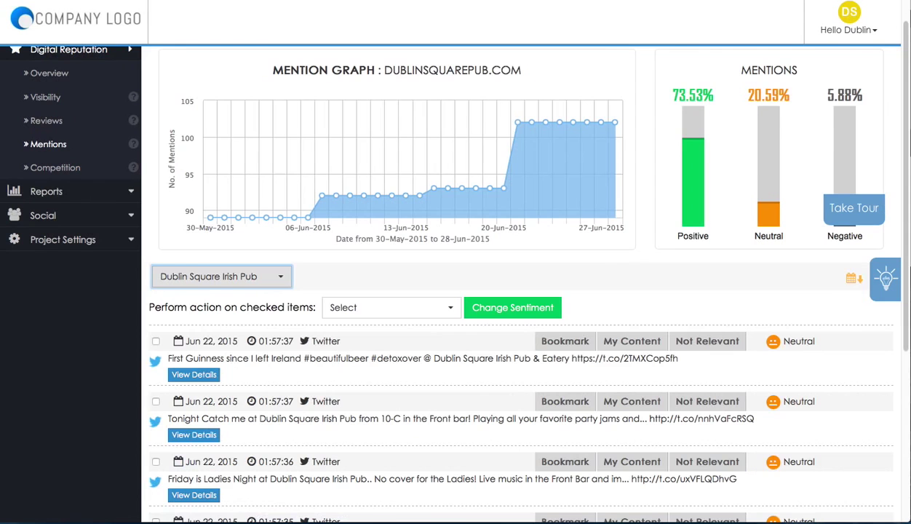
scroll(521, 284, down, 5)
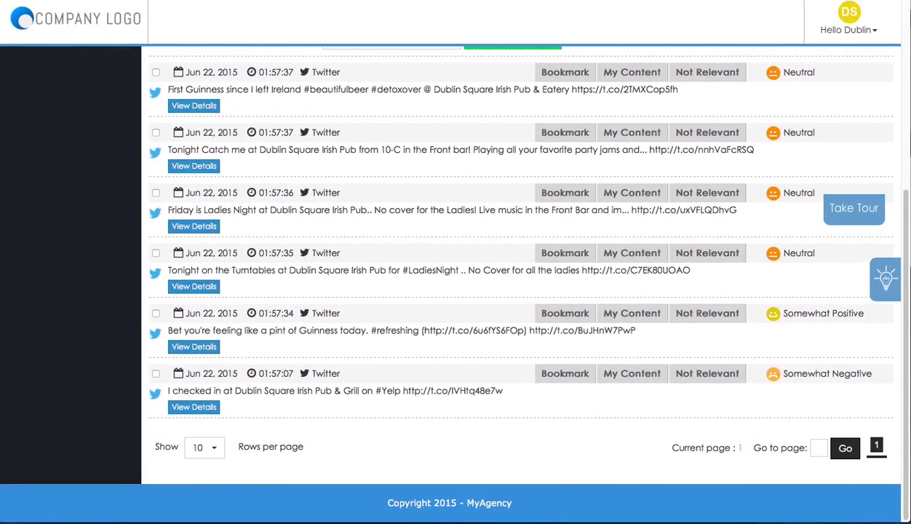
scroll(521, 284, up, 5)
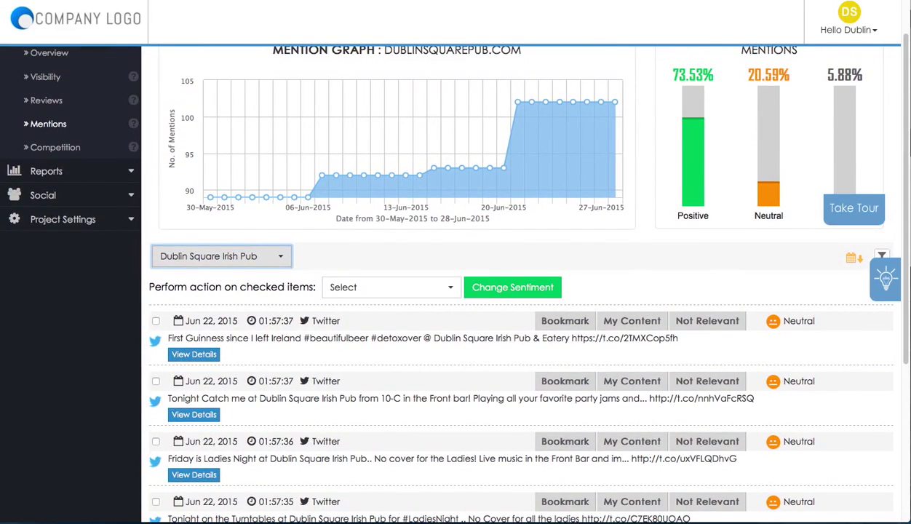
Set the keyword filter of the mentions list to All
key(space)
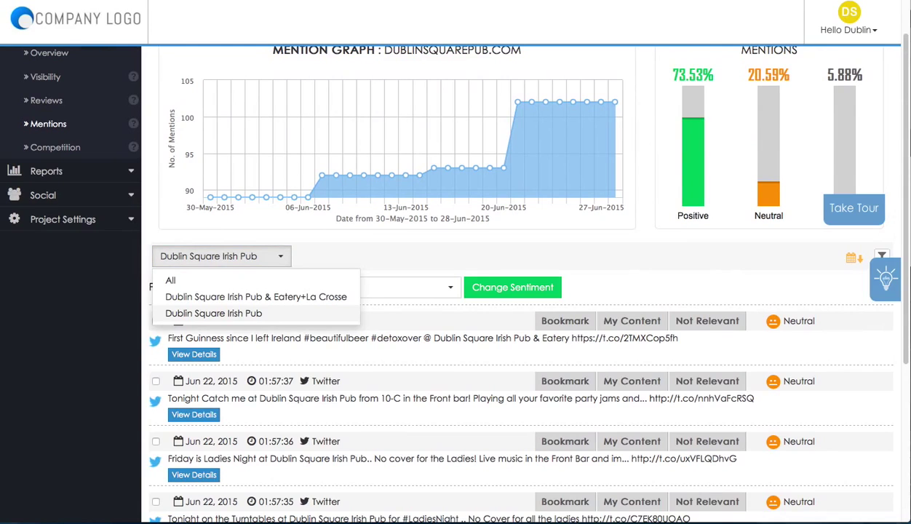
key(Up)
key(Up)
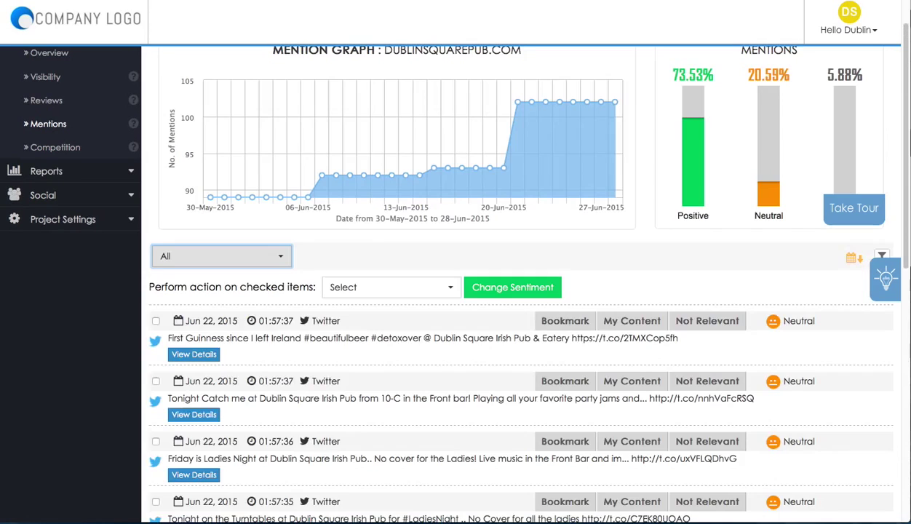
key(Return)
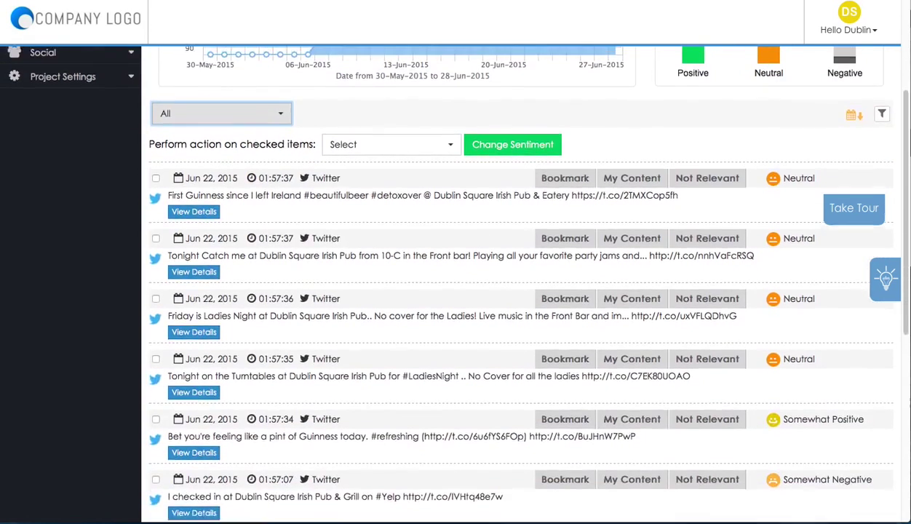
Set the keyword filter to Dublin Square Irish Pub & Eatery+La Crosse and look over its mentions
key(alt+Down)
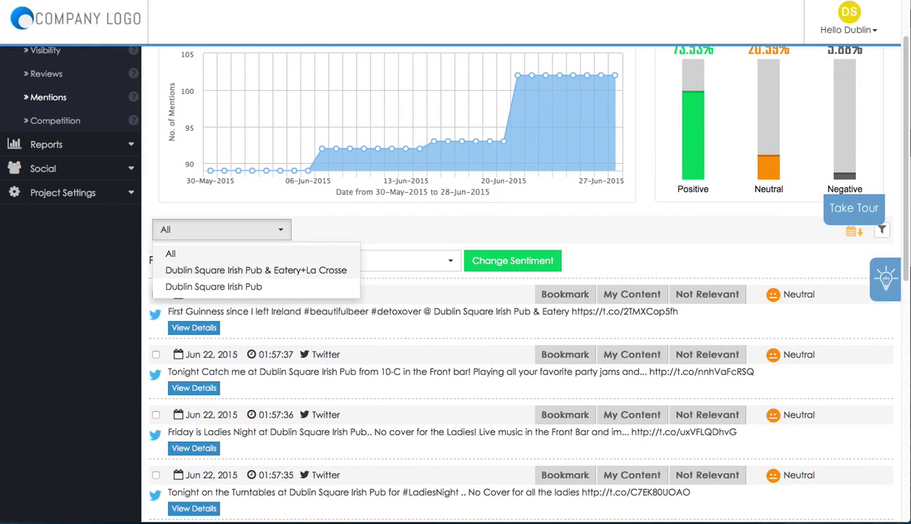
key(Down)
key(Return)
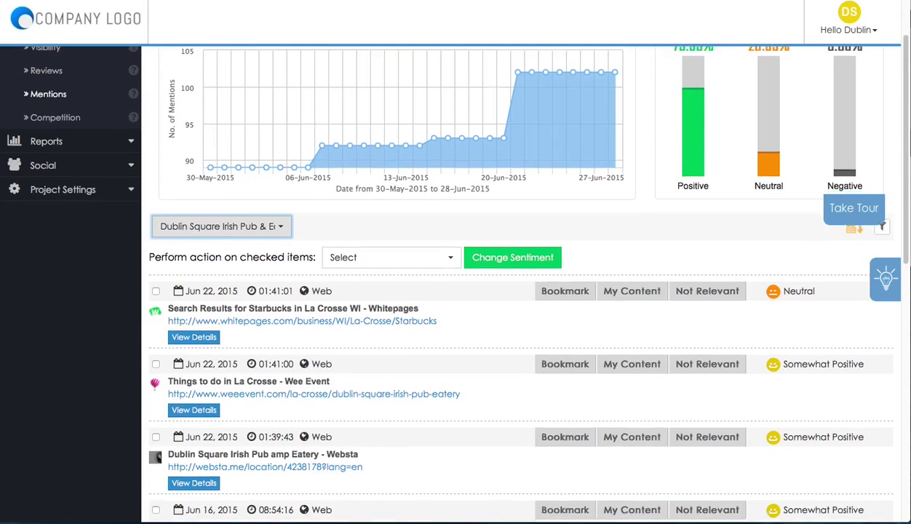
scroll(456, 291, down, 1)
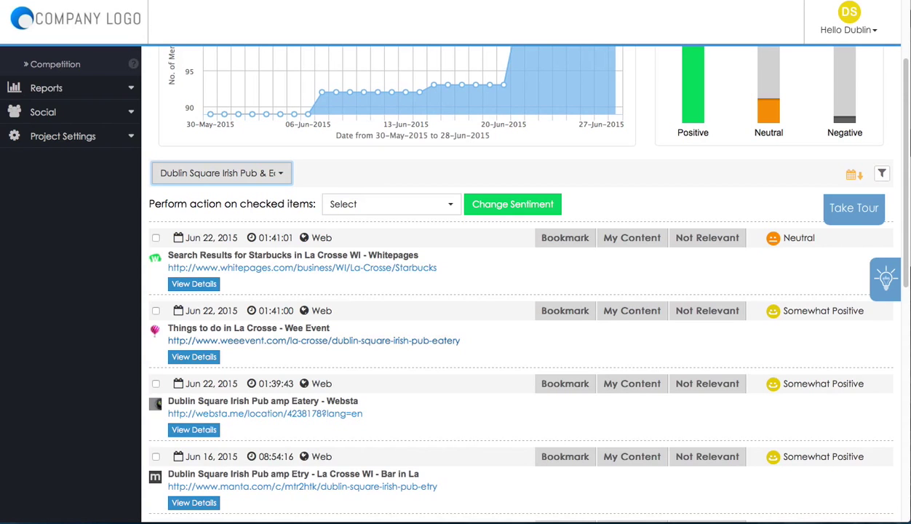
scroll(456, 291, down, 2)
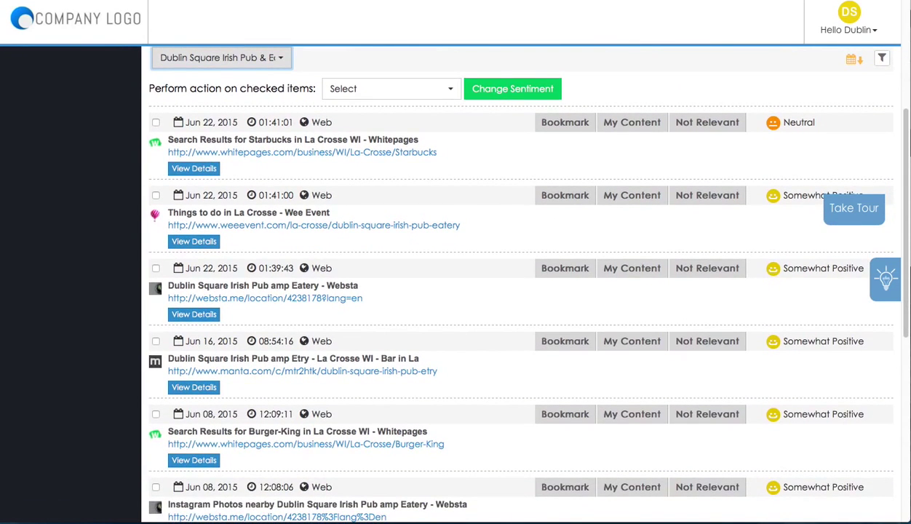
scroll(520, 284, up, 2)
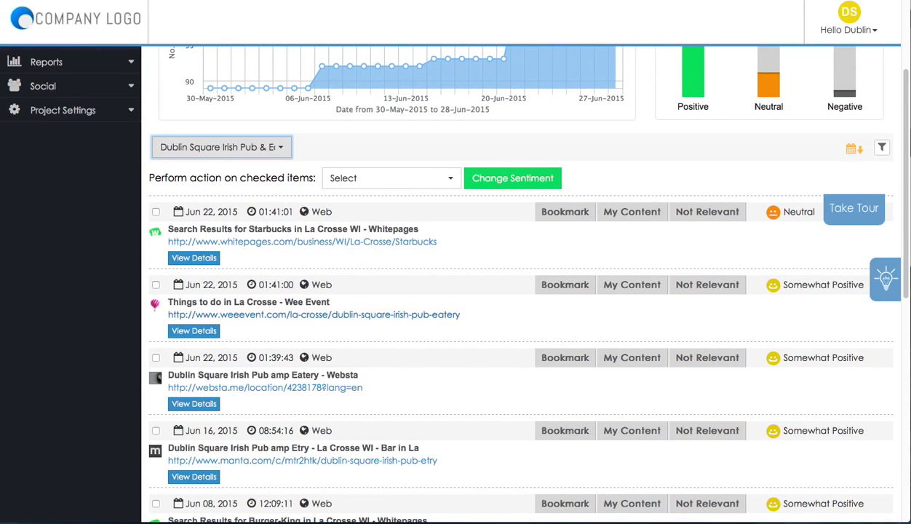
Open the source page of the "Things to do in La Crosse - Wee Event" mention, examine its events, and return to the mentions list
click(313, 314)
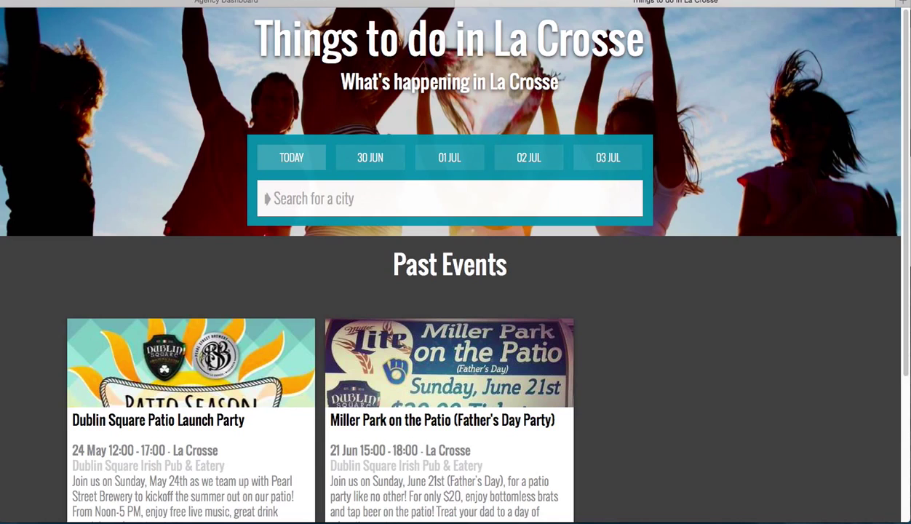
scroll(450, 291, down, 3)
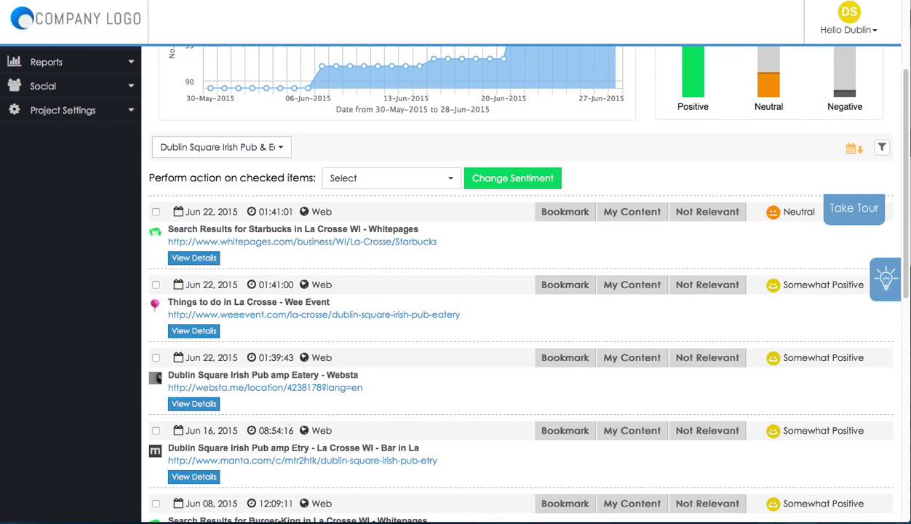
scroll(510, 277, up, 1)
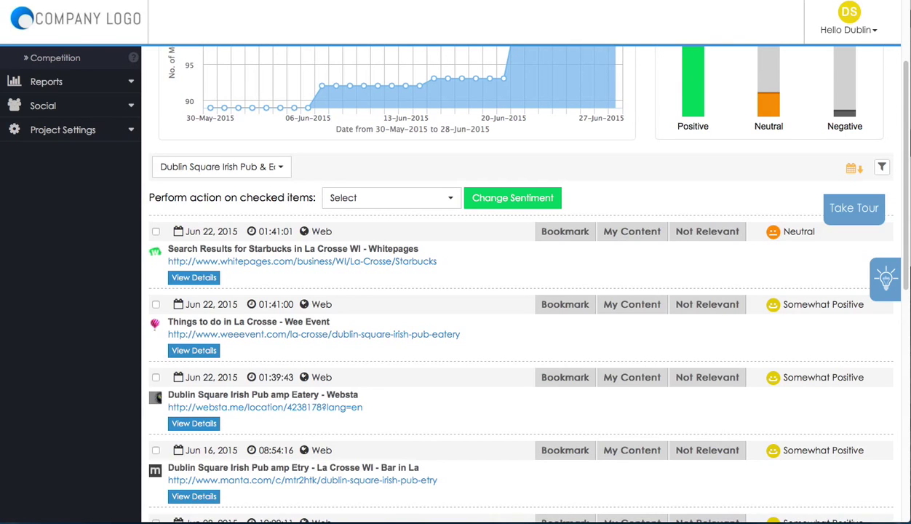
scroll(456, 277, up, 1)
scroll(456, 277, down, 1)
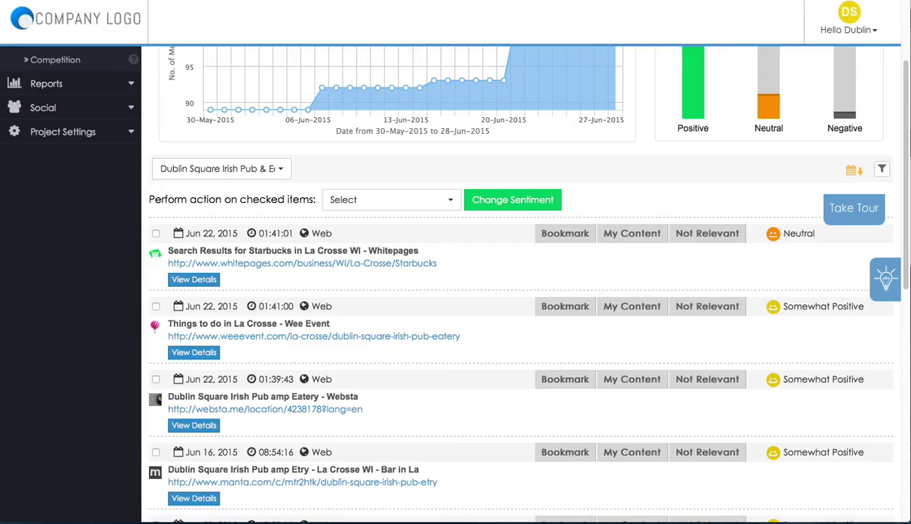
Change the sentiment of the "Things to do in La Crosse - Wee Event" mention to Very Positive
click(156, 307)
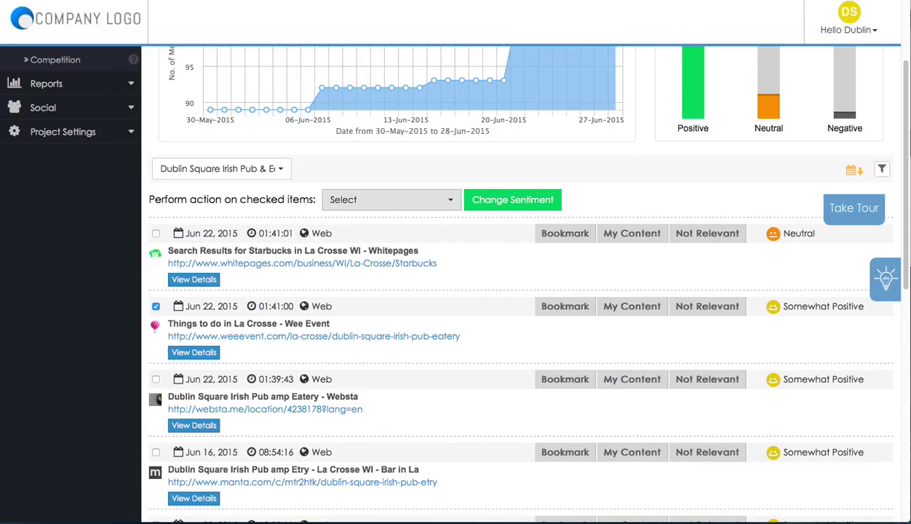
click(391, 200)
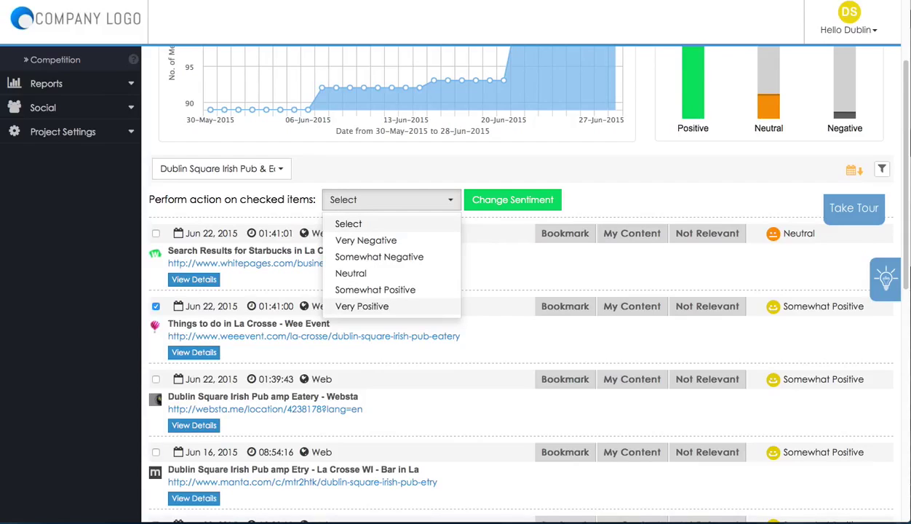
click(361, 306)
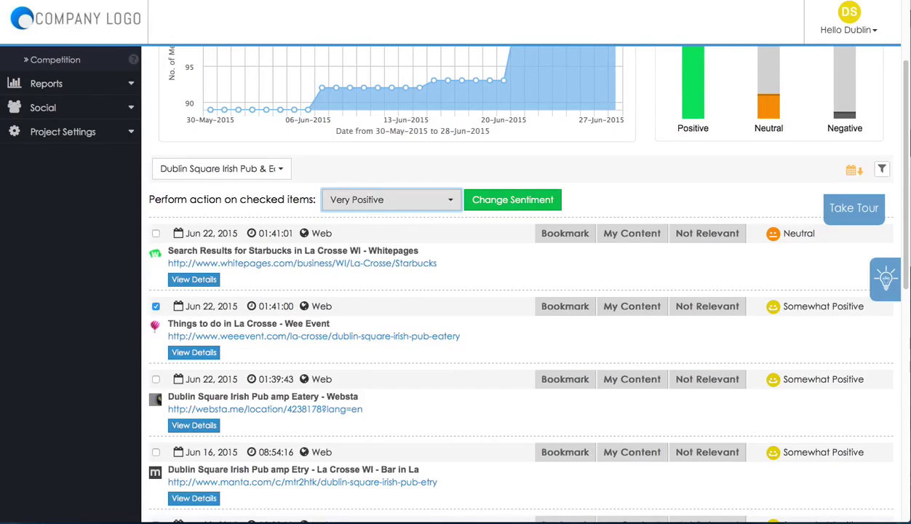
click(513, 200)
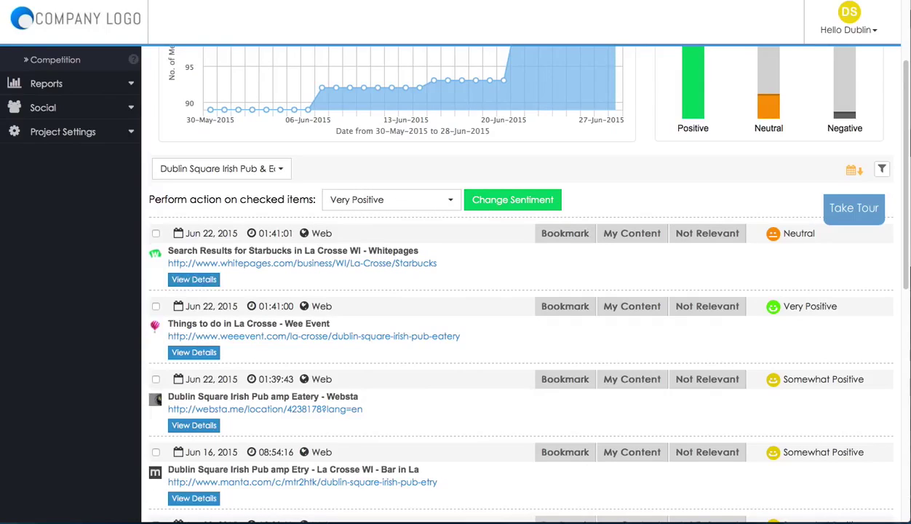
Change the sentiment of the "Things to do in La Crosse - Wee Event" mention to Somewhat Positive
click(156, 306)
click(390, 199)
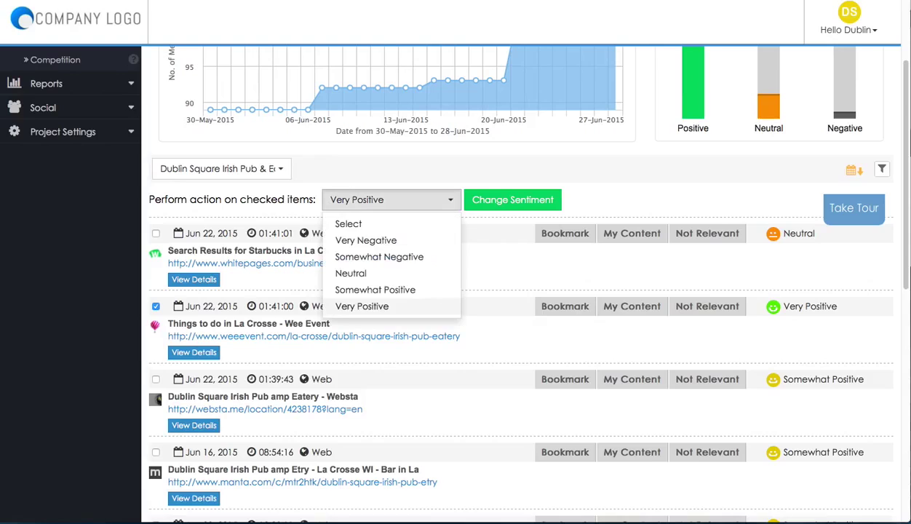
key(Up)
key(Return)
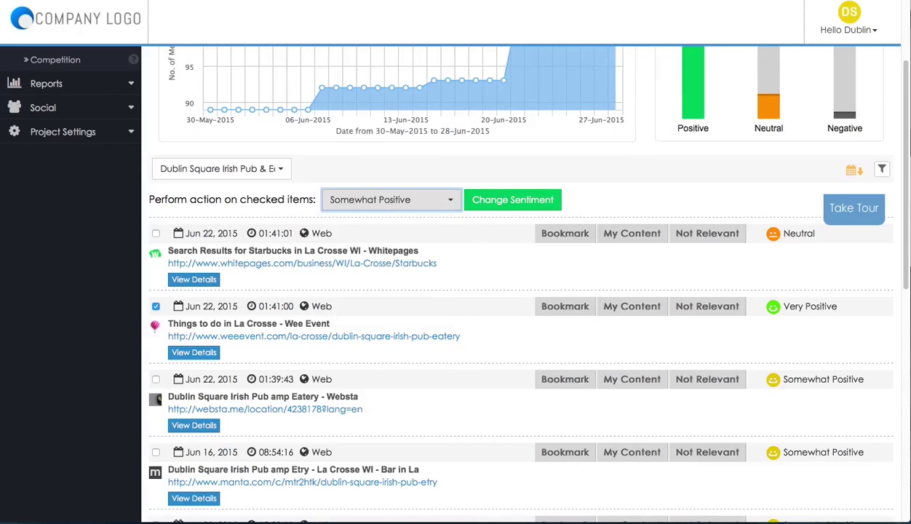
click(513, 200)
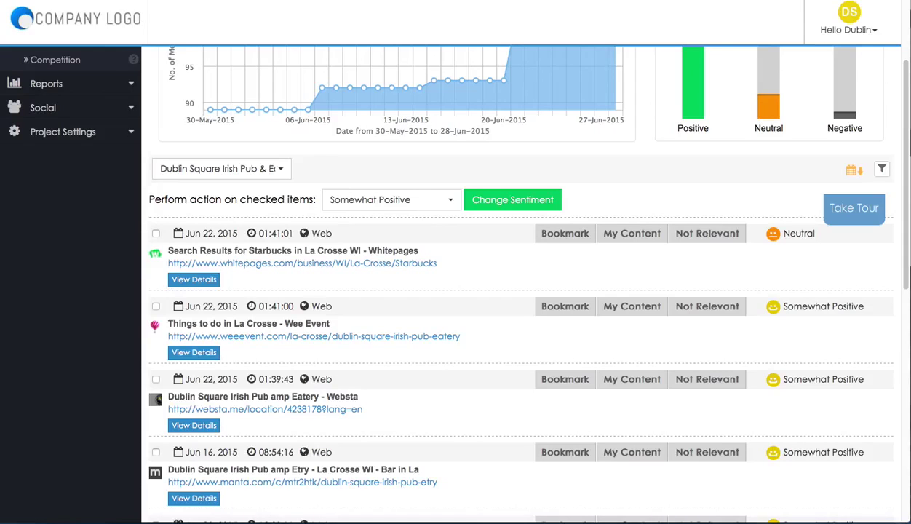
Bookmark the "Things to do in La Crosse - Wee Event" mention
scroll(517, 284, down, 3)
scroll(517, 284, up, 3)
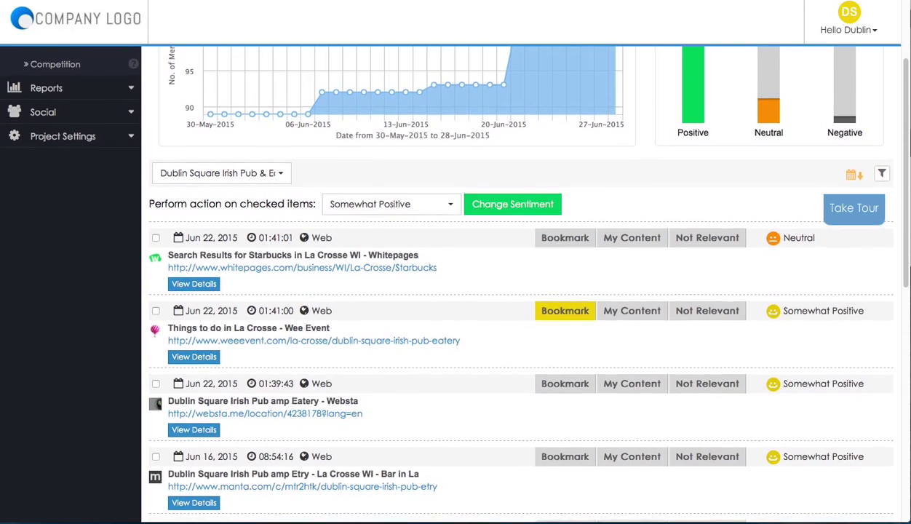
Show the list filters and filter the mentions by the Bookmarks tag
scroll(524, 283, down, 1)
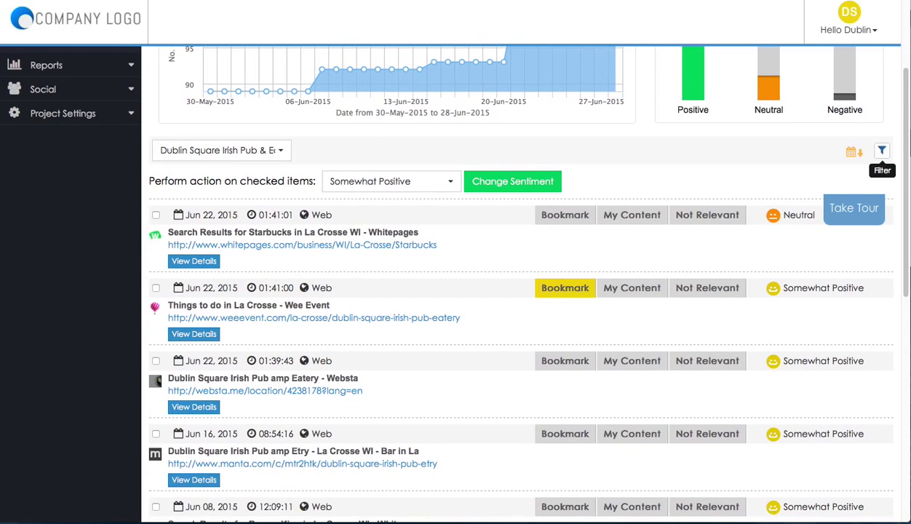
click(882, 151)
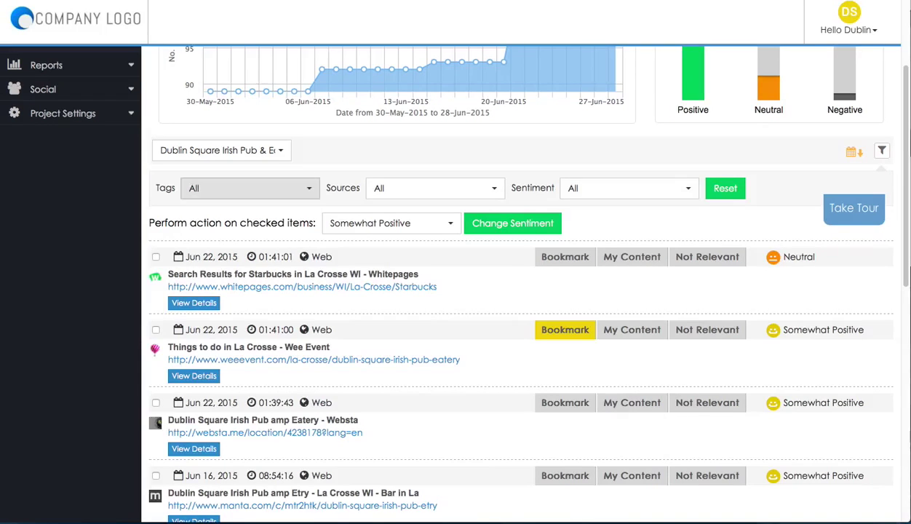
click(249, 187)
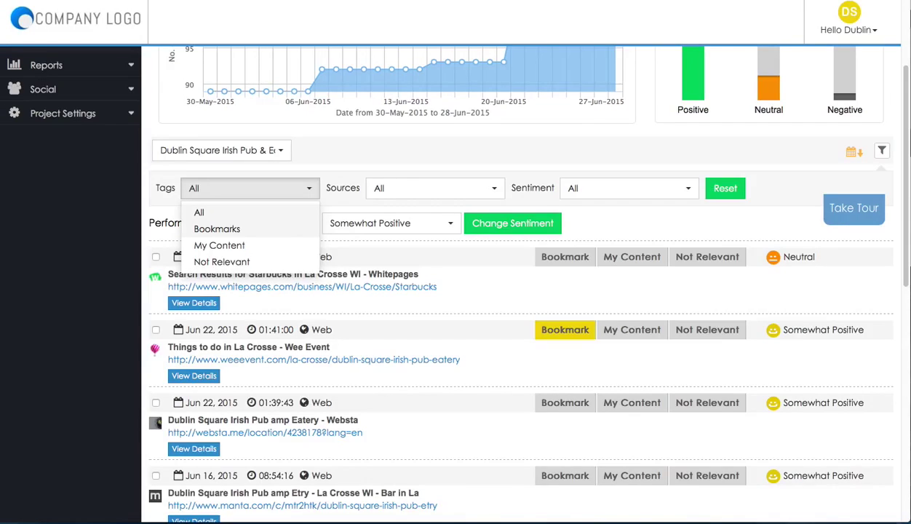
key(Return)
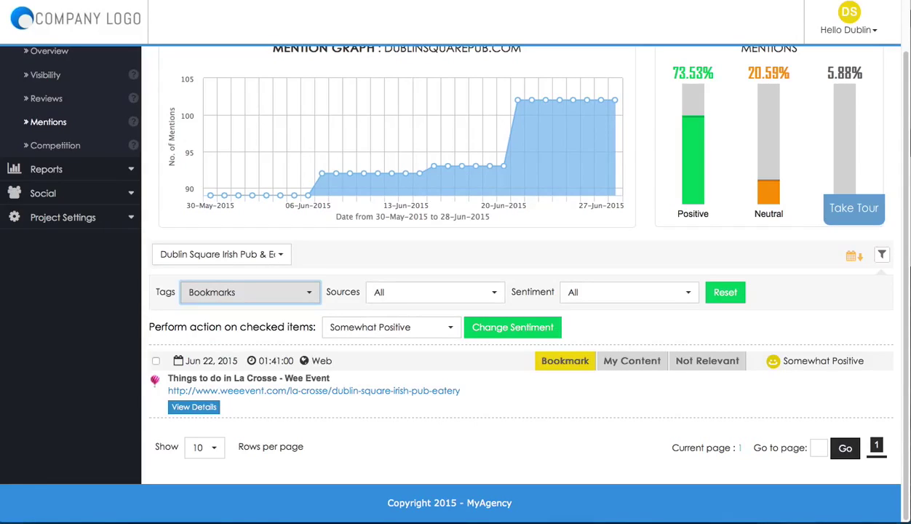
Set the Tags filter of the mentions list back to All
key(alt+Down)
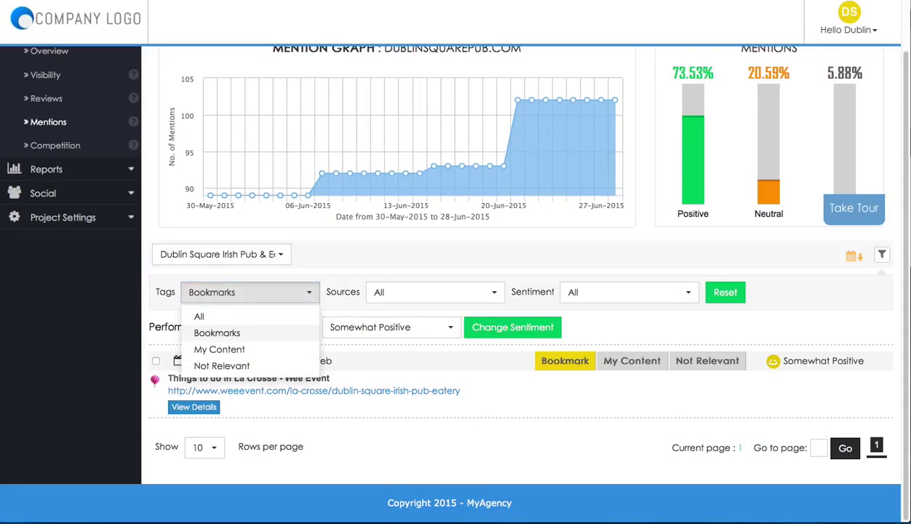
key(Up)
key(Return)
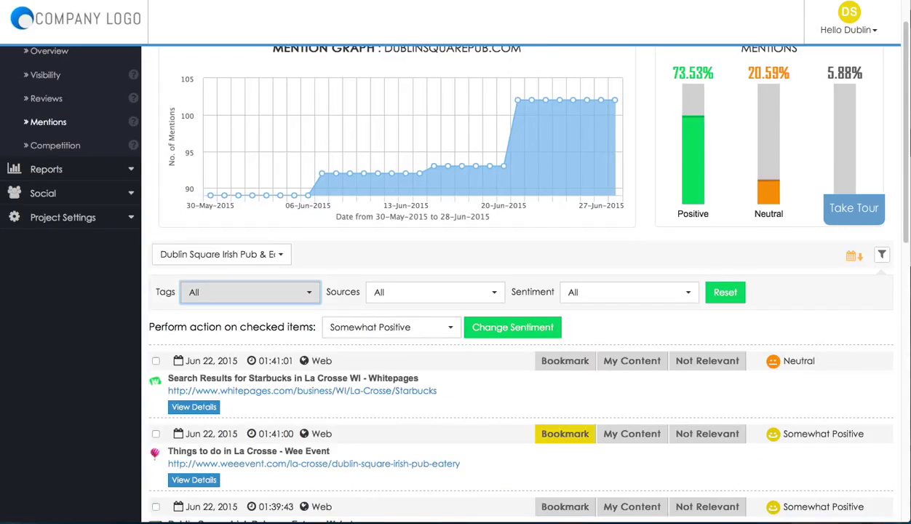
key(Tab)
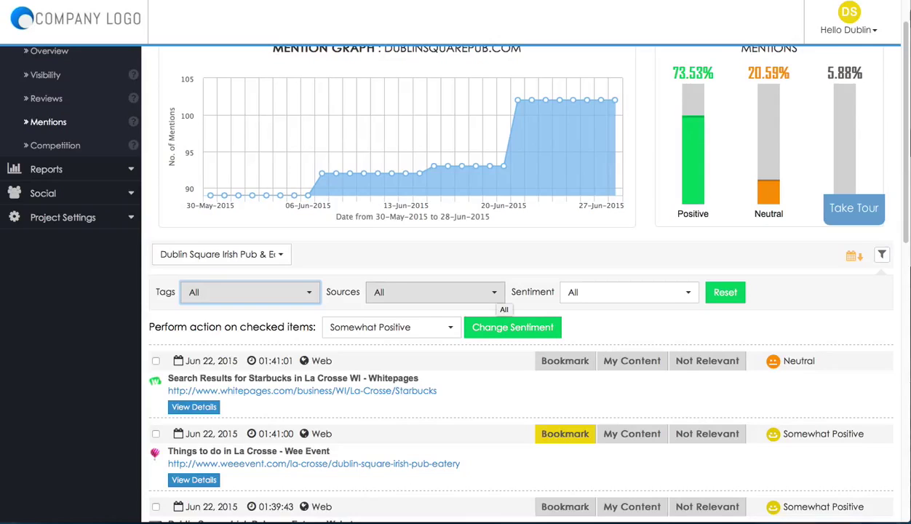
Examine the Sources and Sentiment filter options without changing them, and look through the list of mentions
click(495, 292)
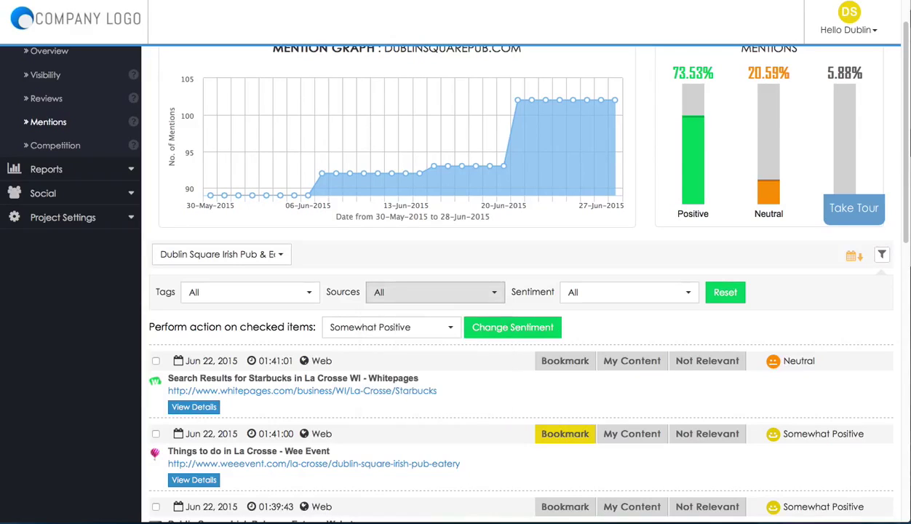
click(629, 292)
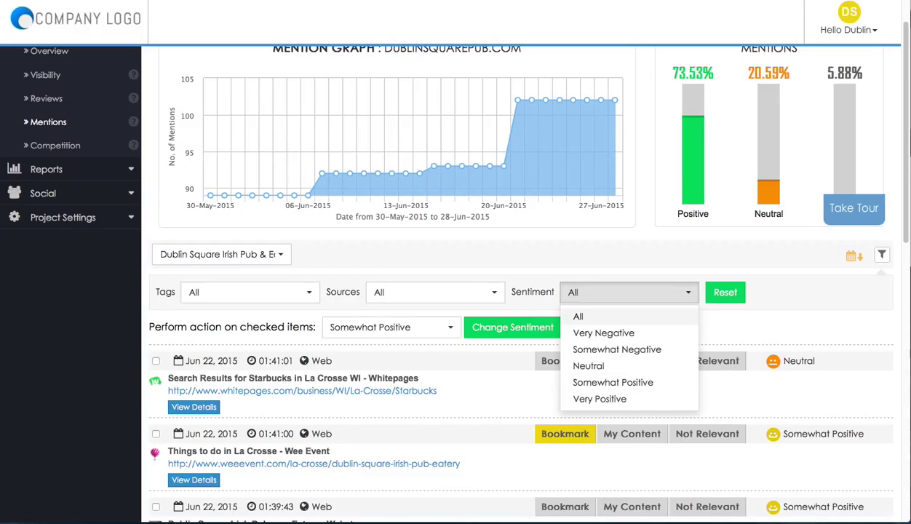
key(Escape)
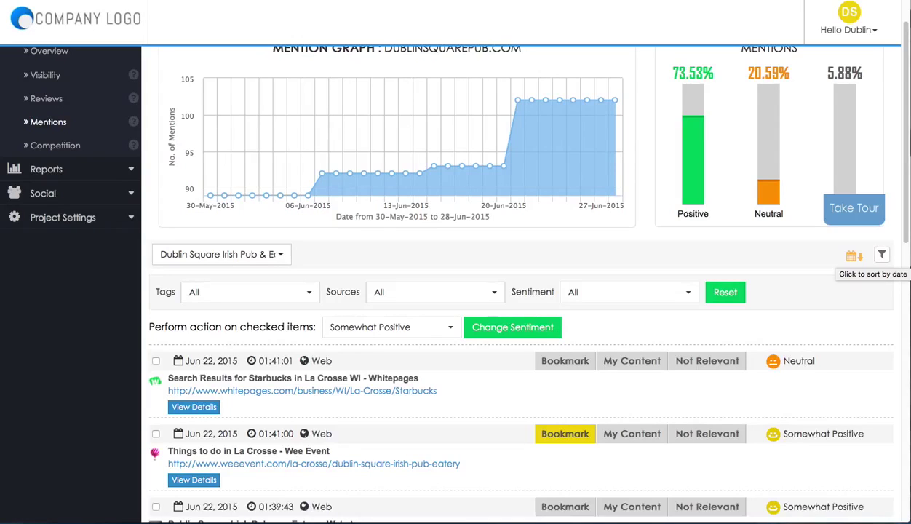
scroll(521, 284, down, 5)
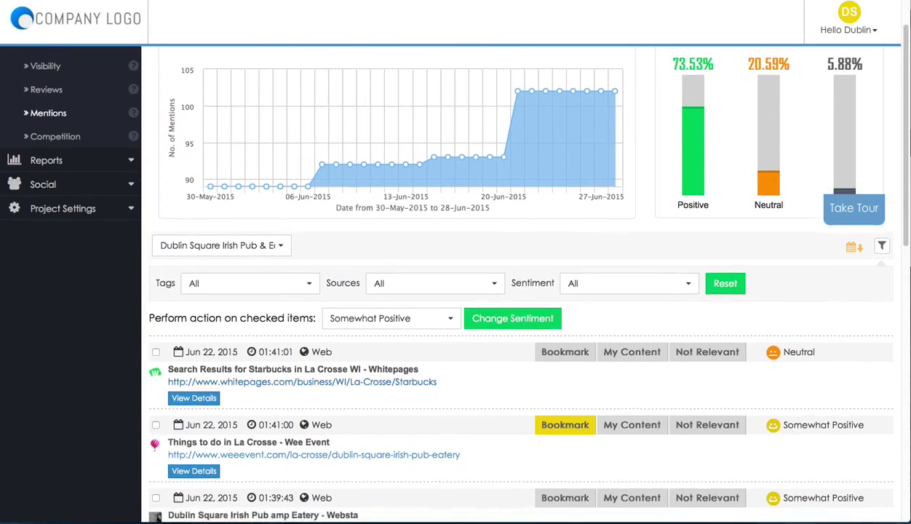
scroll(520, 284, down, 2)
scroll(521, 284, down, 3)
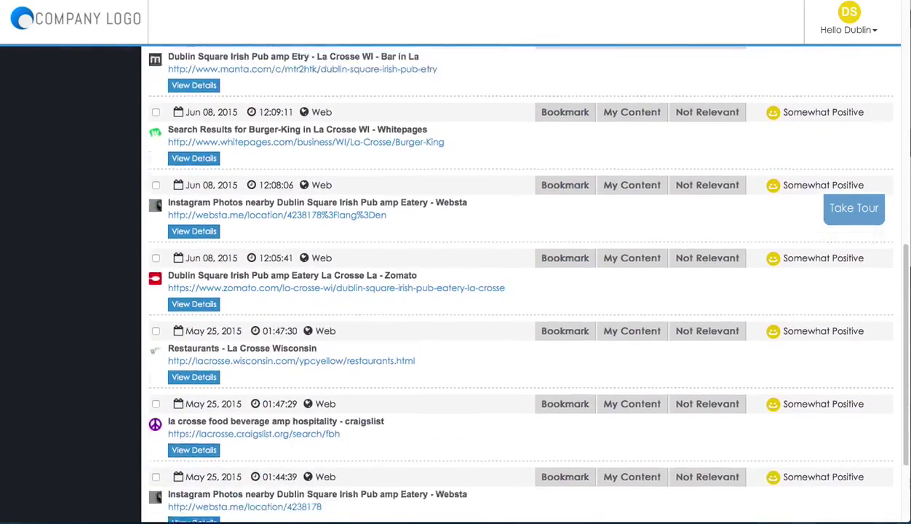
scroll(520, 283, up, 8)
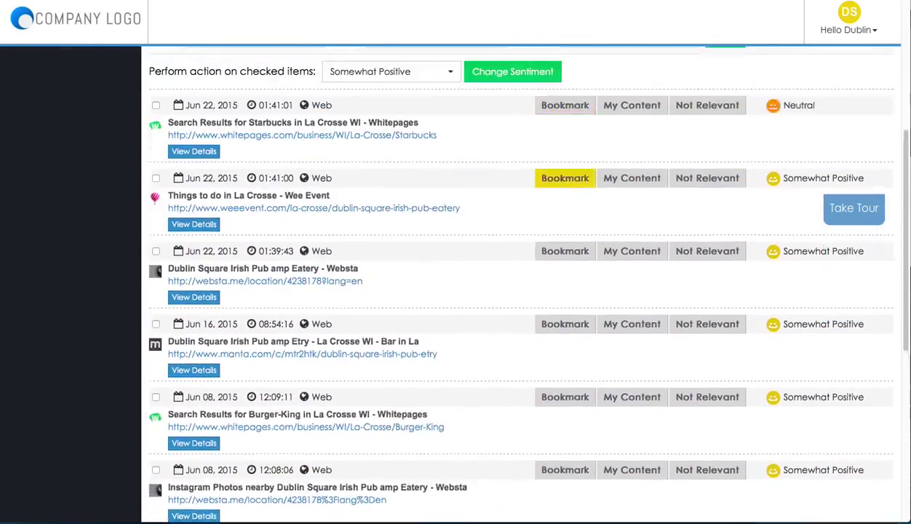
scroll(565, 374, up, 2)
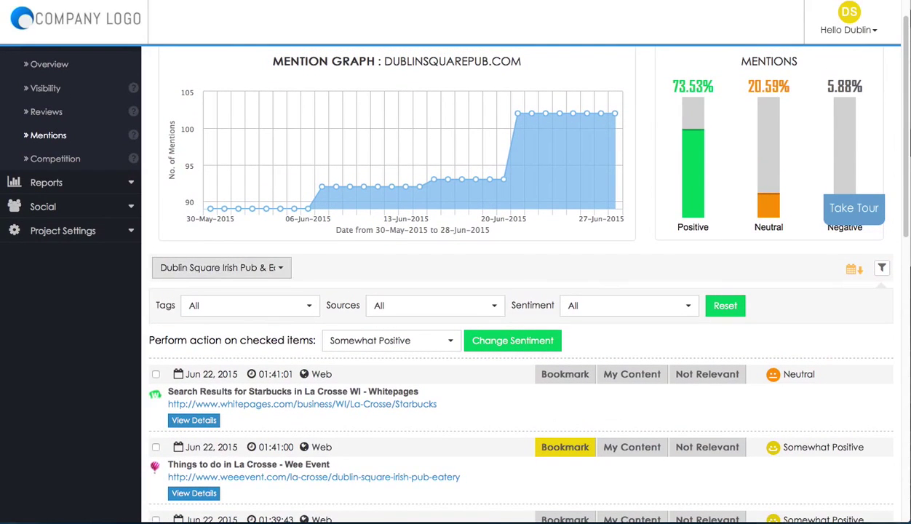
Go to the project's mentions settings and open the "Dublin Square Irish Pub & Eatery" web search for editing
click(63, 230)
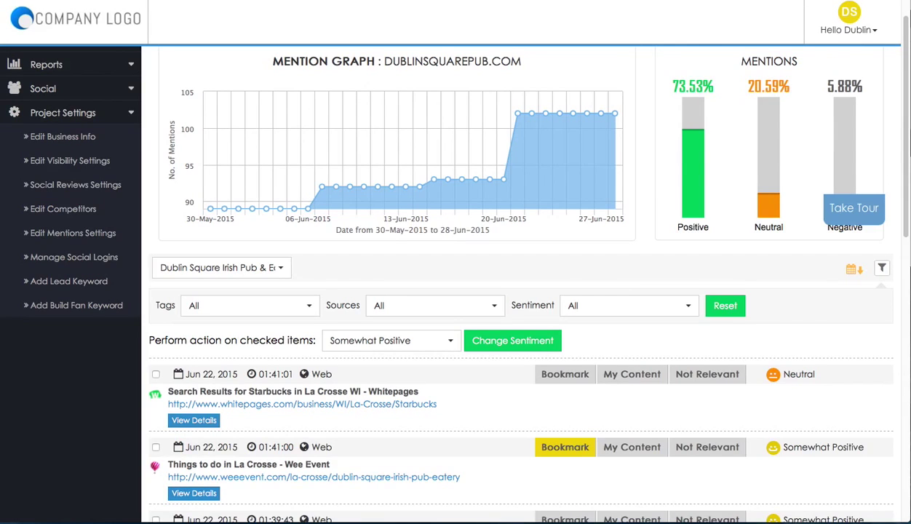
click(73, 233)
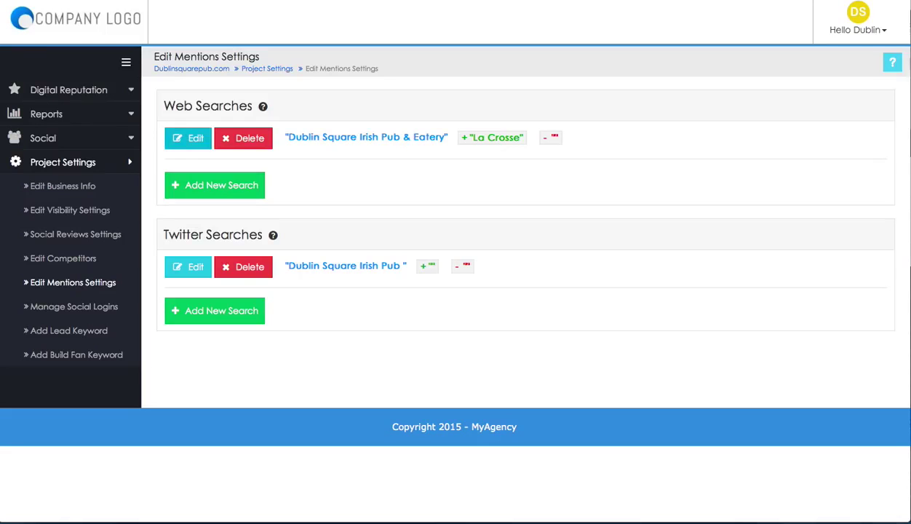
click(188, 137)
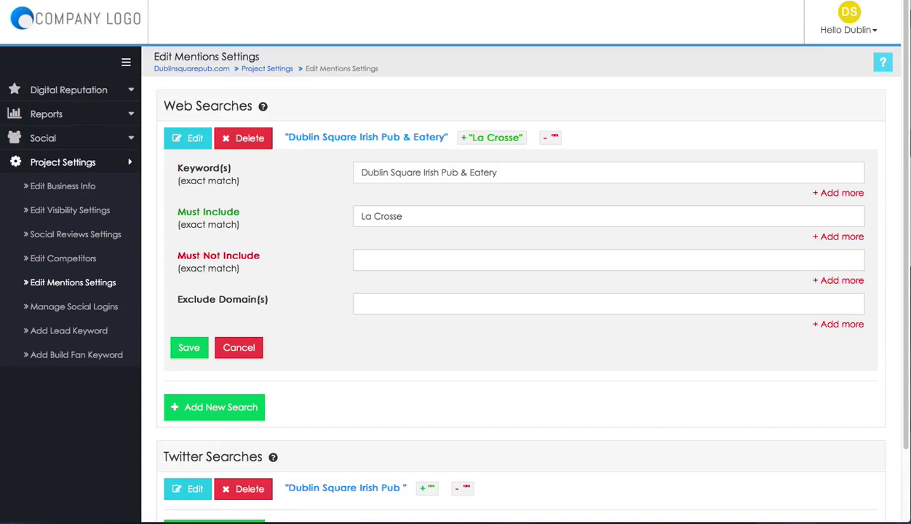
Add an extra keyword field to the web search, remove it again, and return to the Mentions page
click(838, 193)
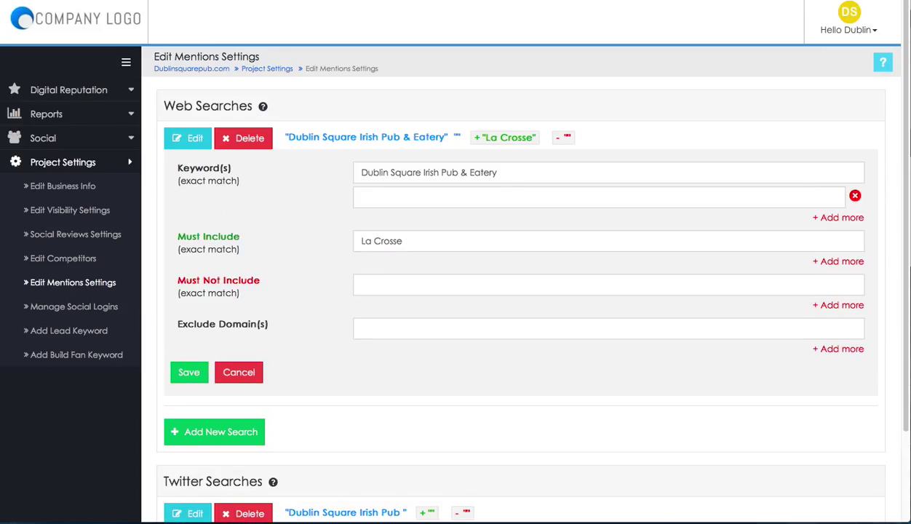
click(856, 196)
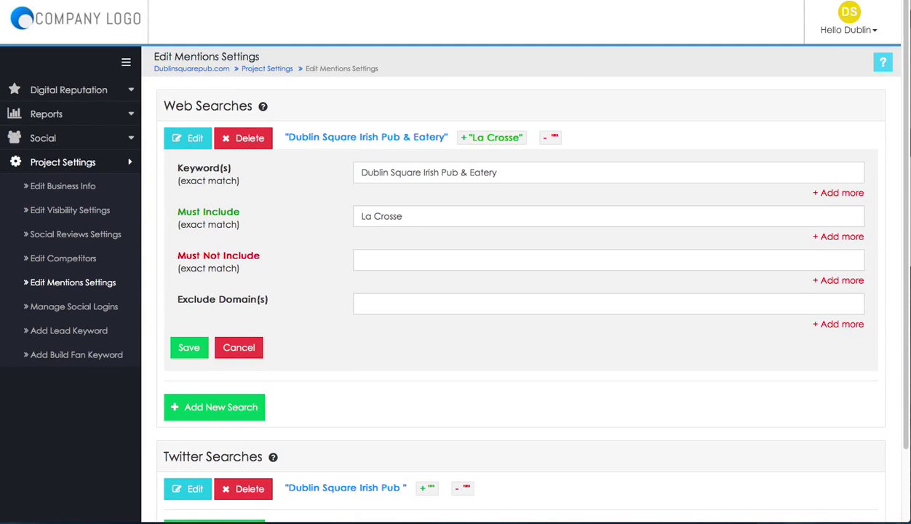
scroll(509, 292, down, 2)
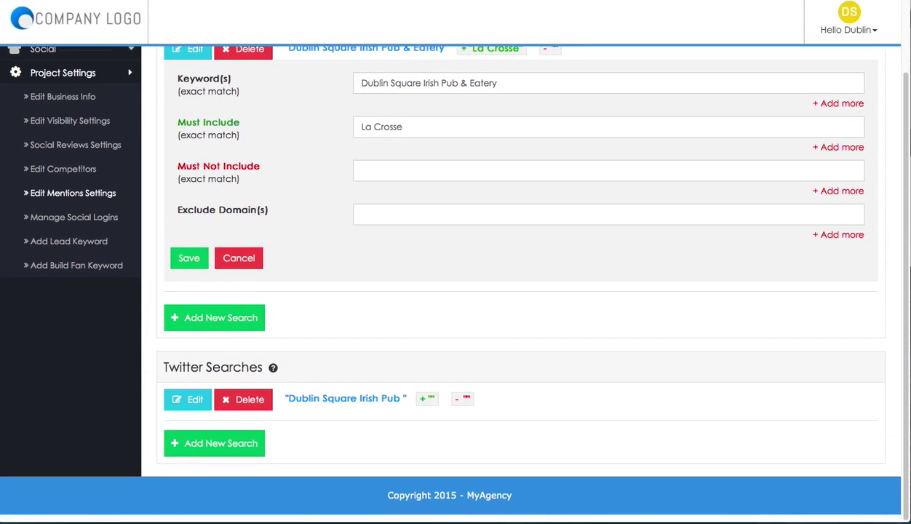
scroll(510, 291, up, 2)
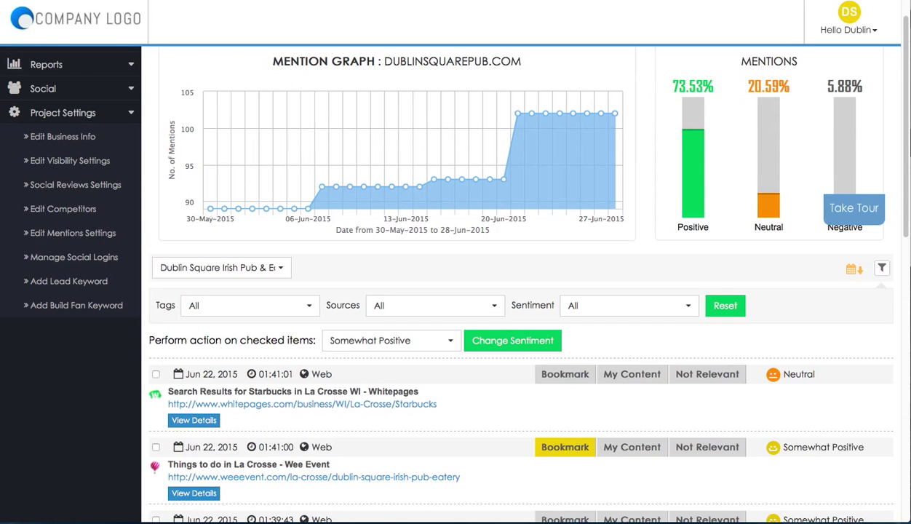
Select the "Dublin Square Irish Pub & Eatery+La Crosse" keyword for the mentions list and look over the page
scroll(510, 292, up, 1)
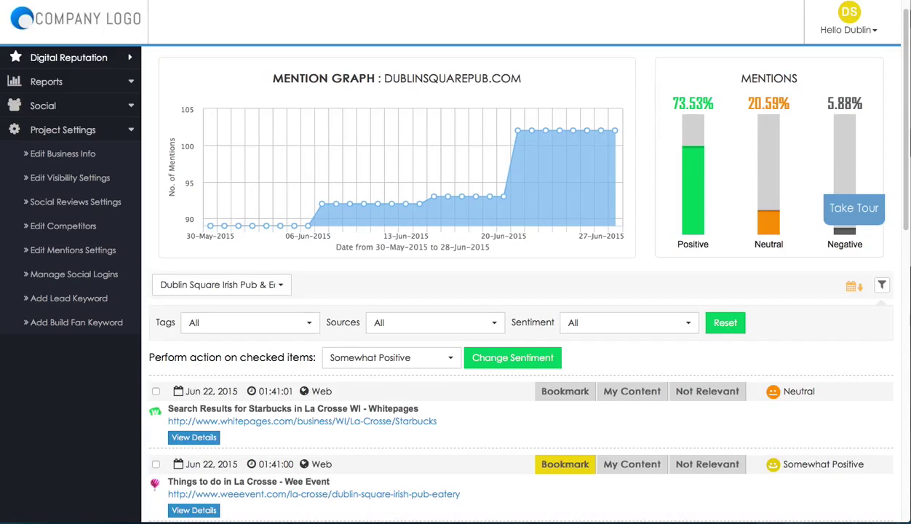
click(221, 285)
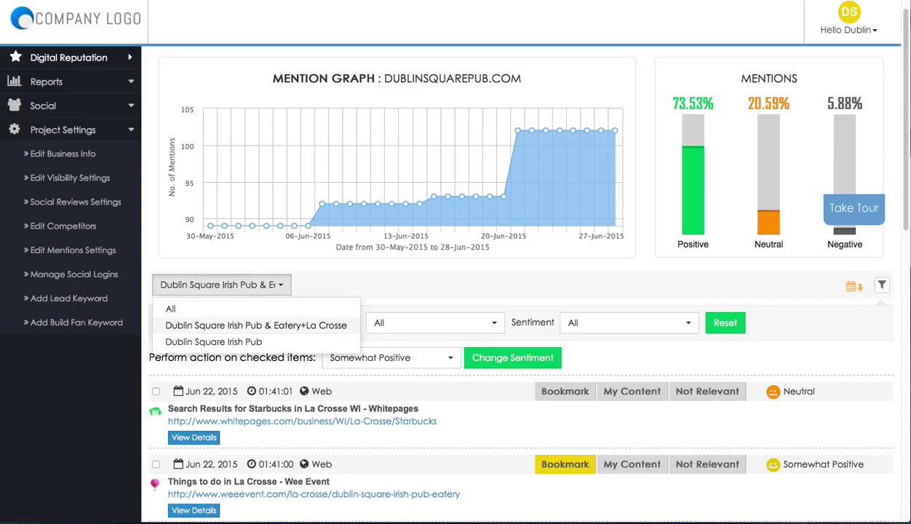
click(256, 325)
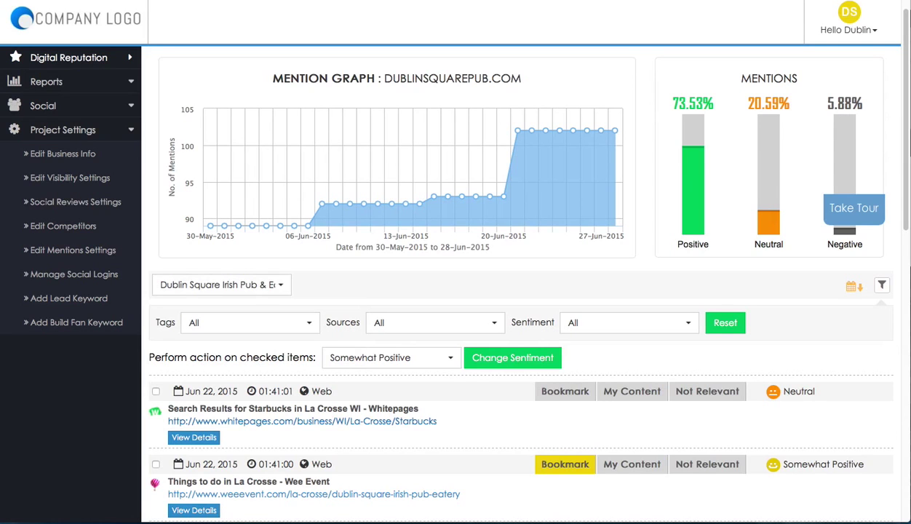
scroll(524, 291, down, 1)
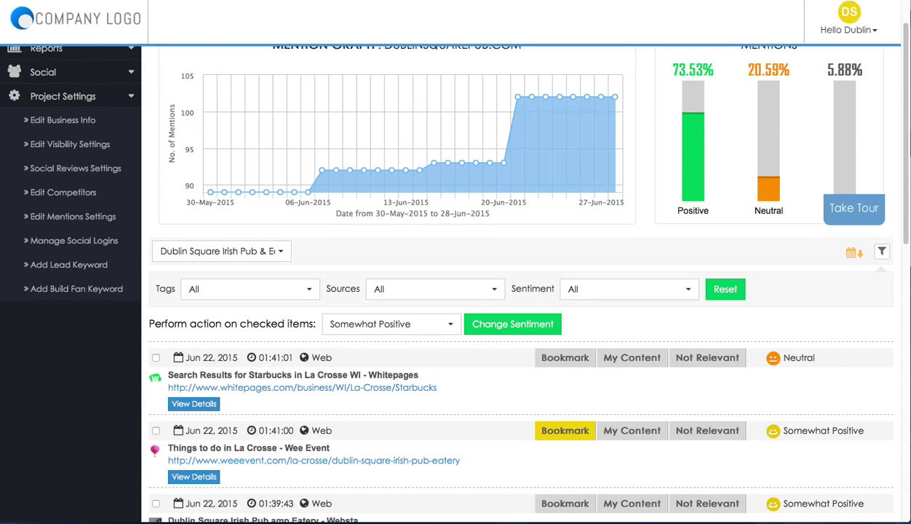
scroll(524, 291, up, 2)
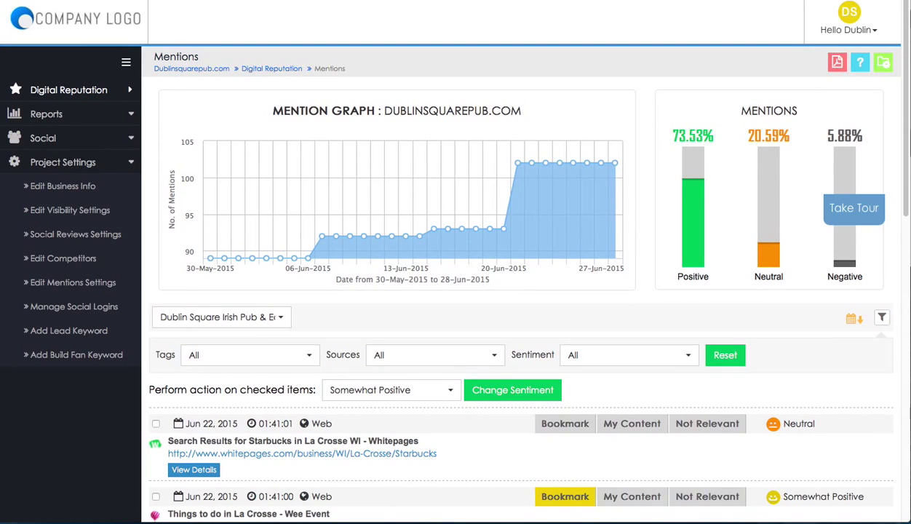